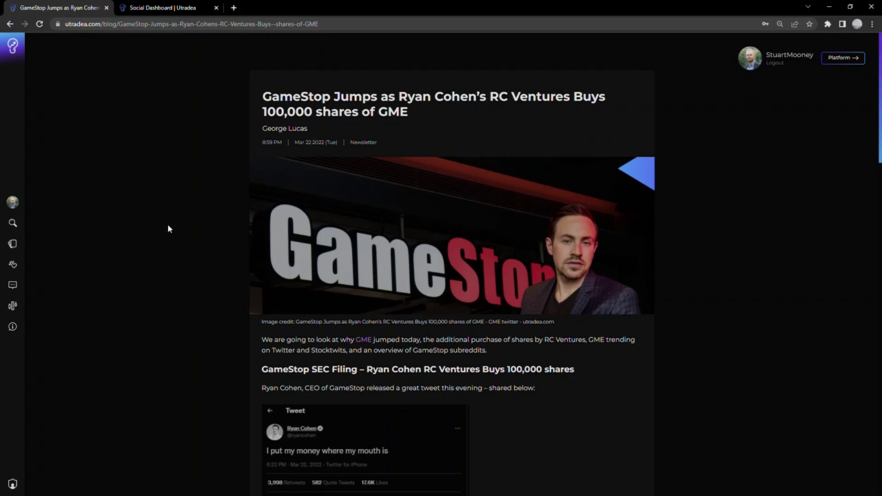
# Read the GameStop article's introduction and its section on the SEC filing and RC Ventures' share purchase
pyautogui.scroll(-1, 169, 230)
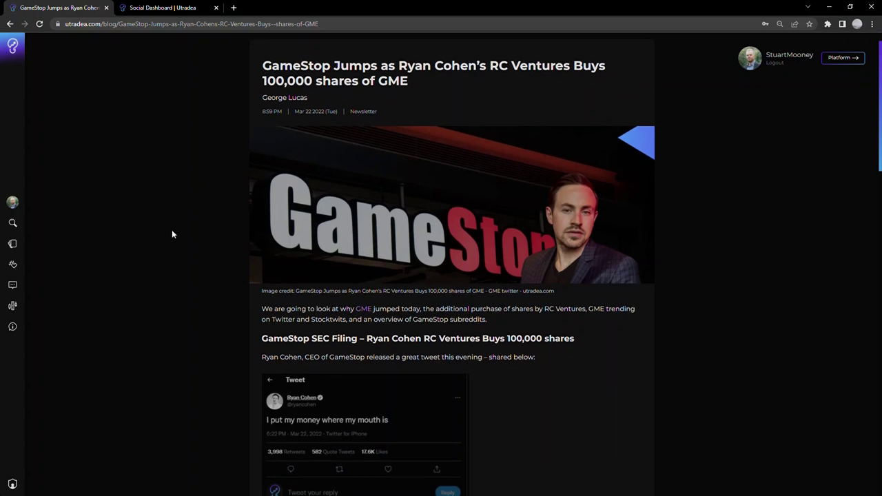
pyautogui.scroll(-3, 172, 229)
pyautogui.scroll(-4, 173, 234)
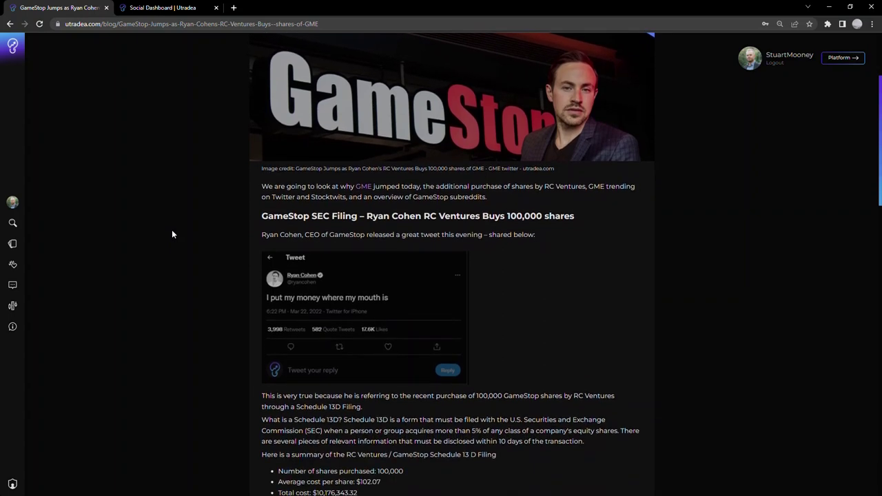
pyautogui.scroll(3, 172, 234)
pyautogui.scroll(-2, 180, 220)
pyautogui.scroll(-2, 180, 220)
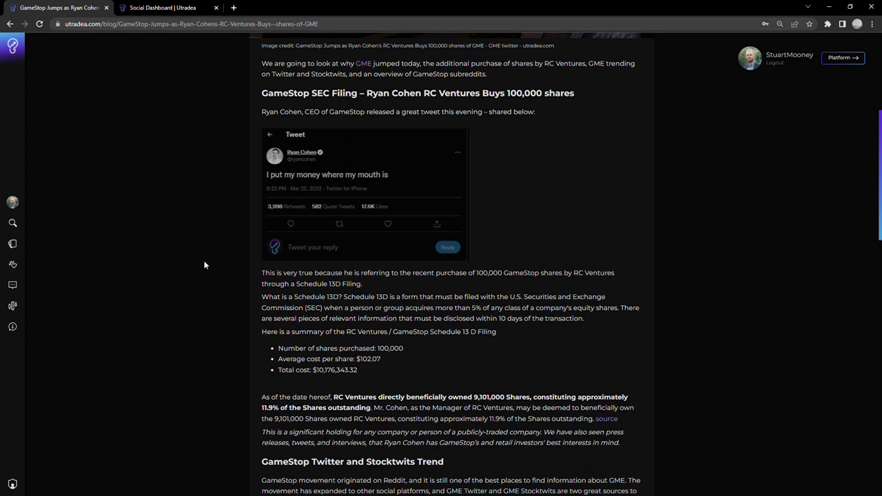
pyautogui.scroll(-1, 210, 264)
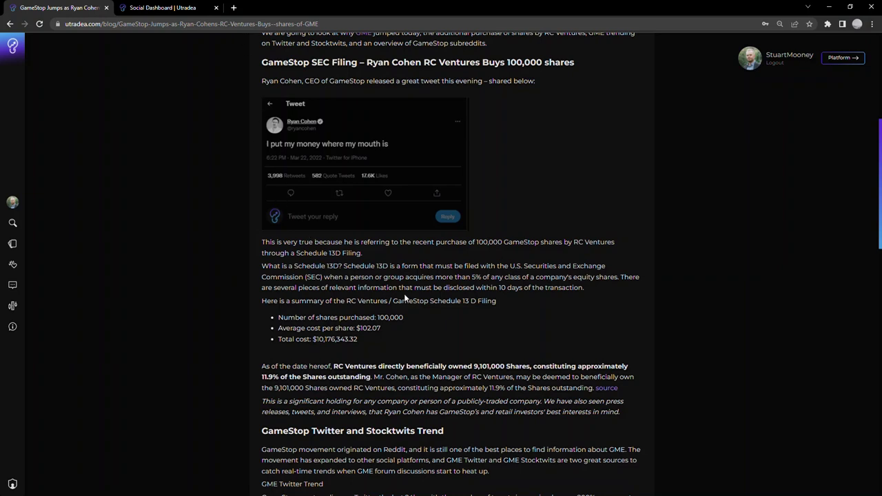
pyautogui.scroll(-2, 404, 297)
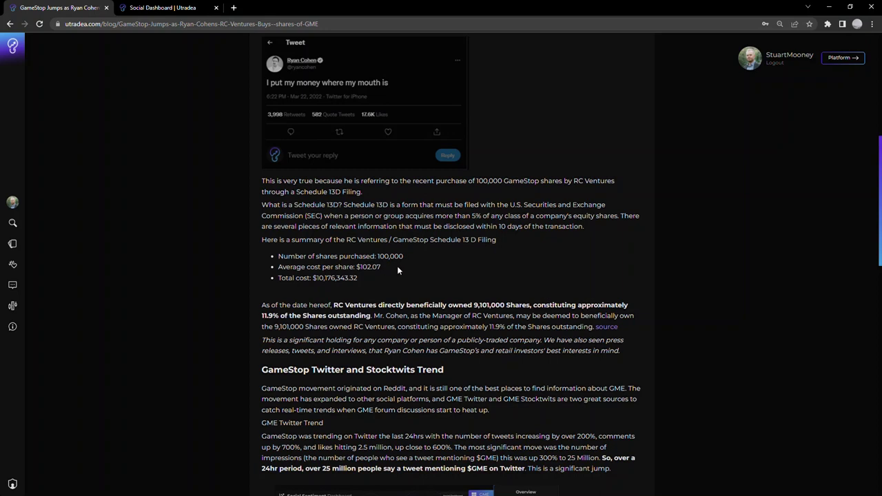
pyautogui.scroll(-1, 405, 261)
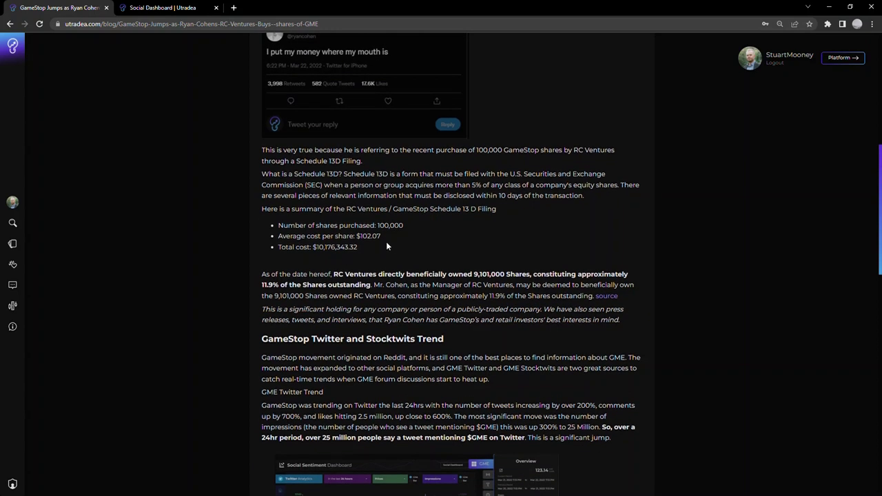
pyautogui.scroll(-1, 394, 249)
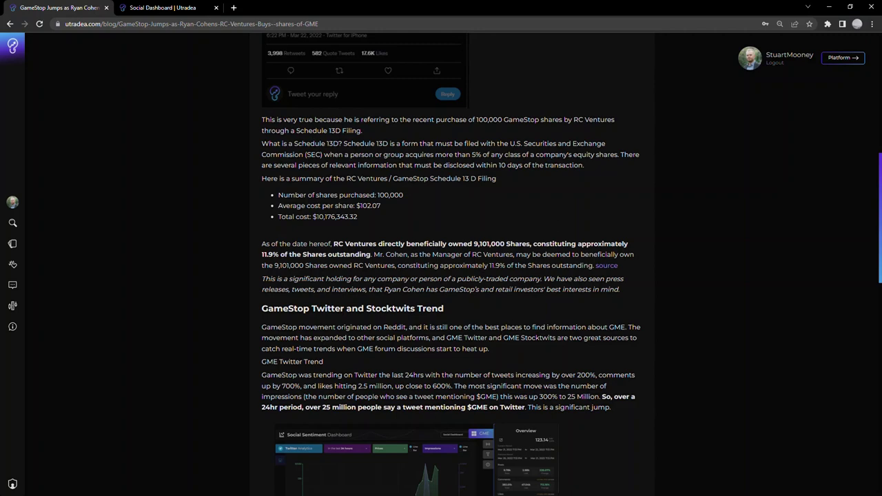
pyautogui.scroll(-1, 403, 263)
pyautogui.scroll(-1, 403, 264)
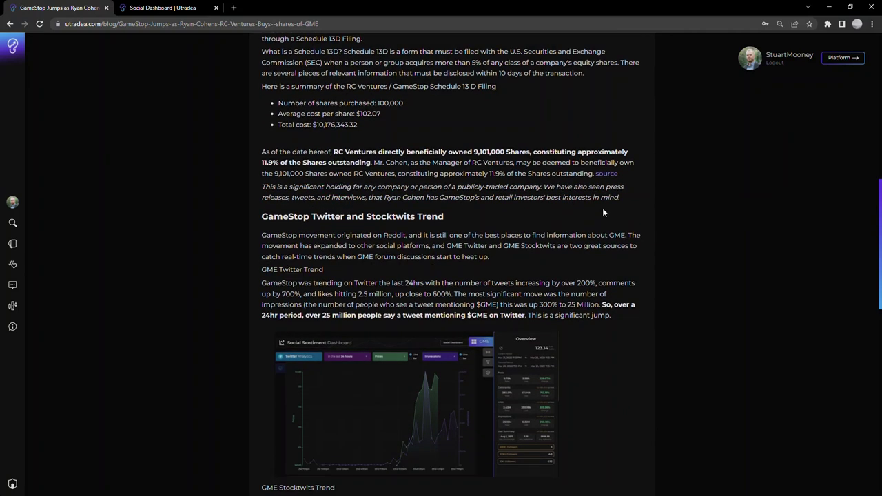
# Read the article's GME Twitter Trend and GME Stocktwits Trend sections, including their dashboard charts
pyautogui.scroll(-1, 436, 276)
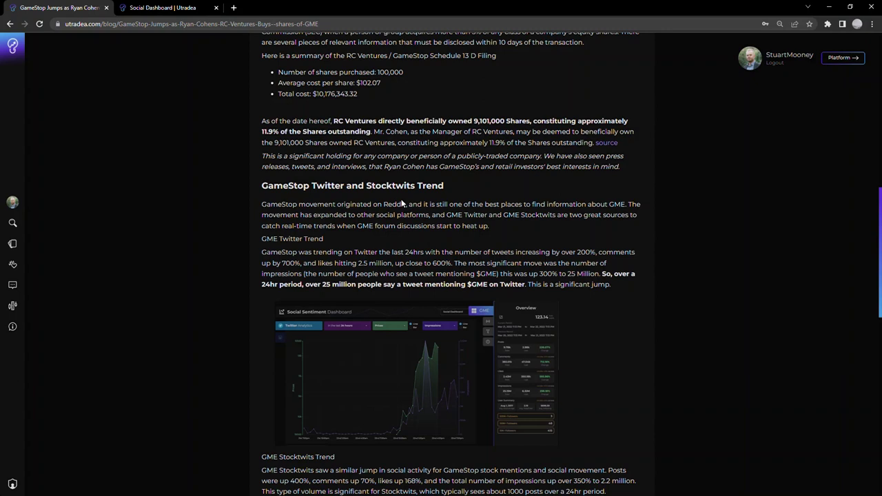
pyautogui.scroll(-3, 401, 198)
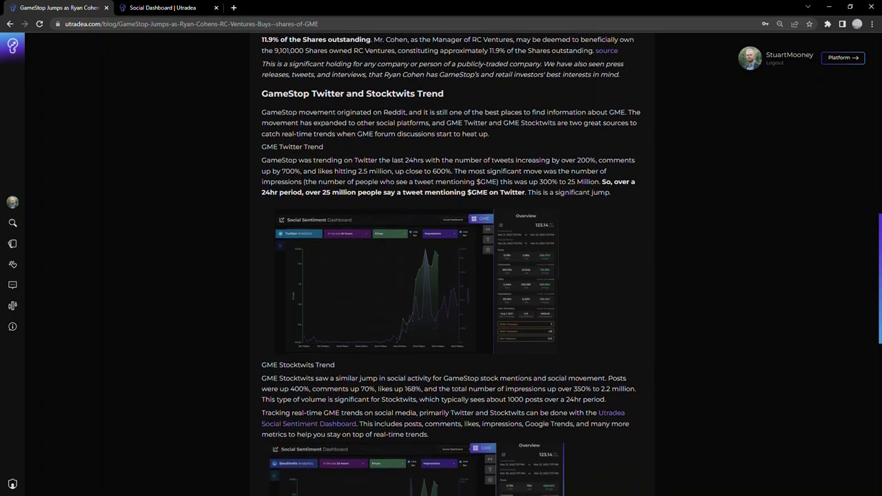
pyautogui.scroll(-3, 546, 216)
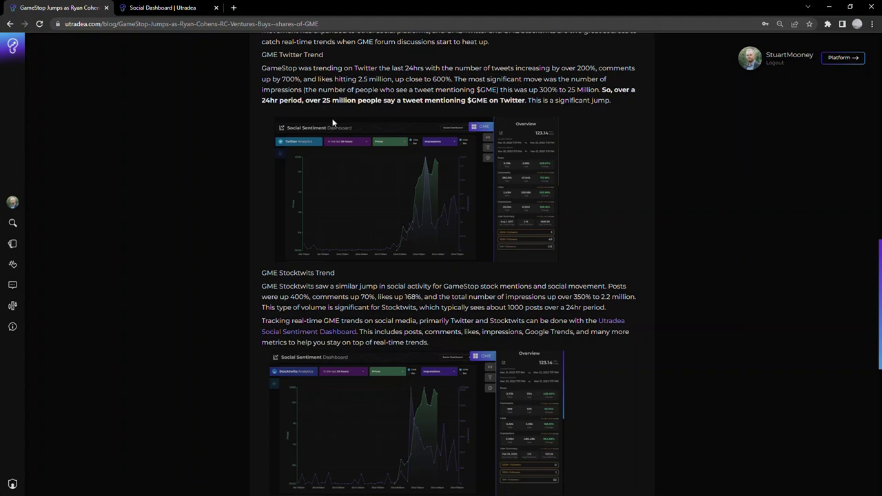
pyautogui.moveTo(323, 100); pyautogui.dragTo(344, 100)
pyautogui.scroll(-1, 575, 167)
pyautogui.click(598, 144)
pyautogui.scroll(-1, 599, 148)
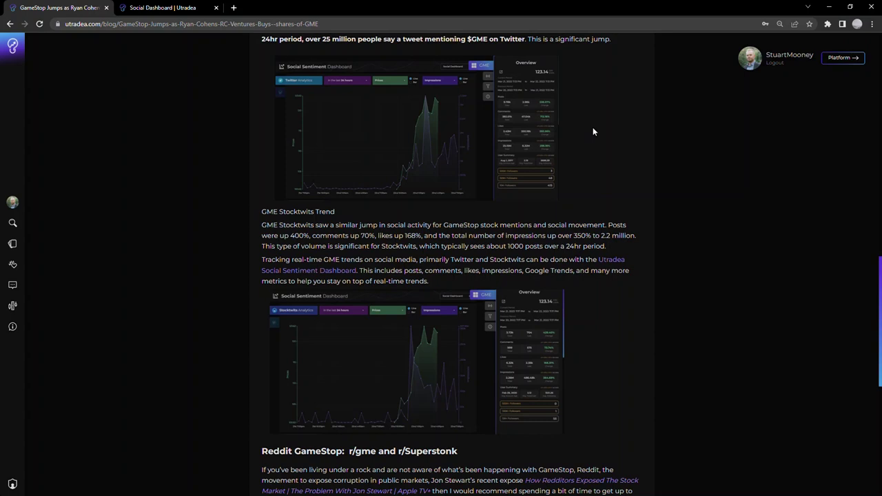
pyautogui.scroll(-1, 592, 131)
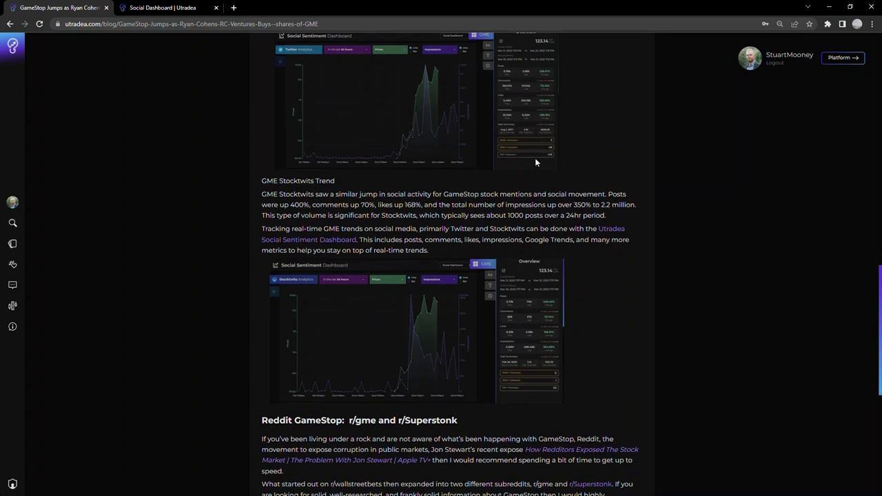
pyautogui.scroll(-1, 538, 168)
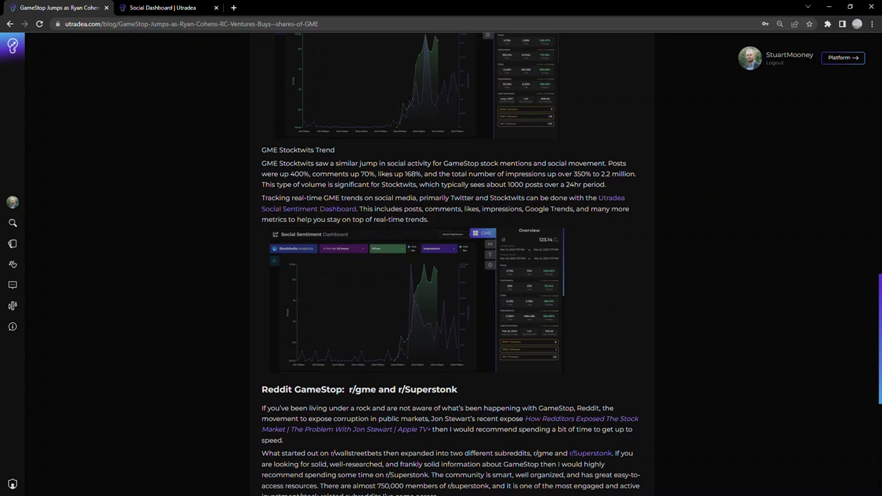
pyautogui.scroll(-1, 427, 195)
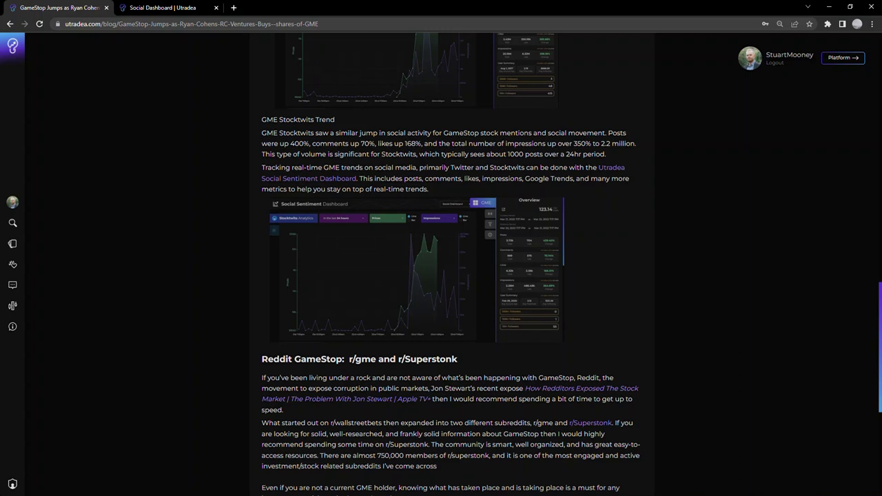
# Read the article's closing section on the r/gme and r/Superstonk subreddits and return to the Twitter and Stocktwits trends
pyautogui.scroll(-3, 606, 171)
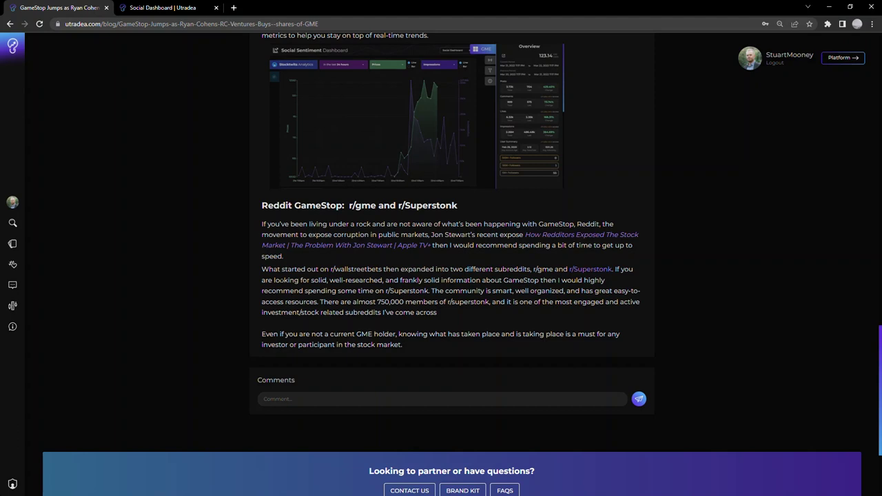
pyautogui.doubleClick(372, 207)
pyautogui.click(409, 220)
pyautogui.scroll(1, 551, 320)
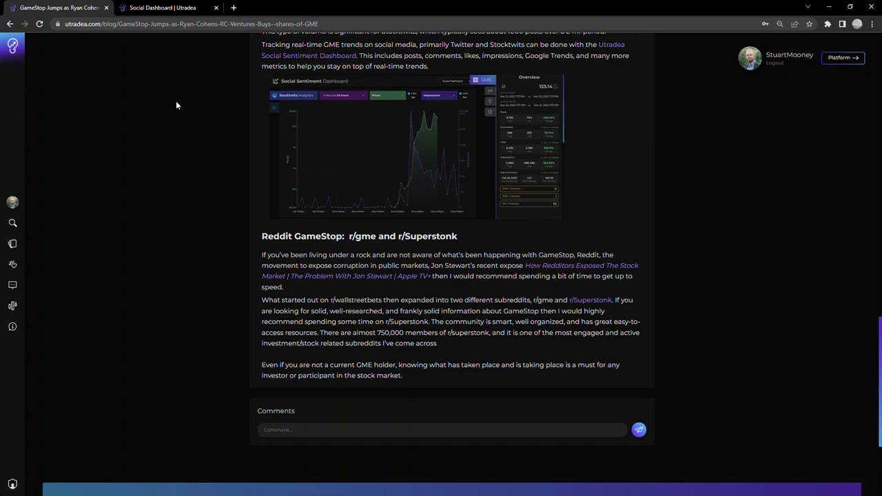
pyautogui.scroll(1, 554, 342)
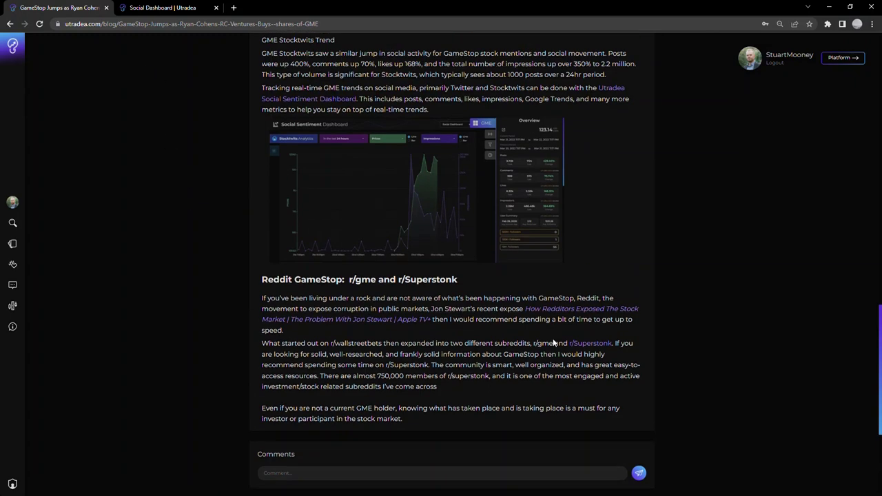
pyautogui.scroll(4, 553, 342)
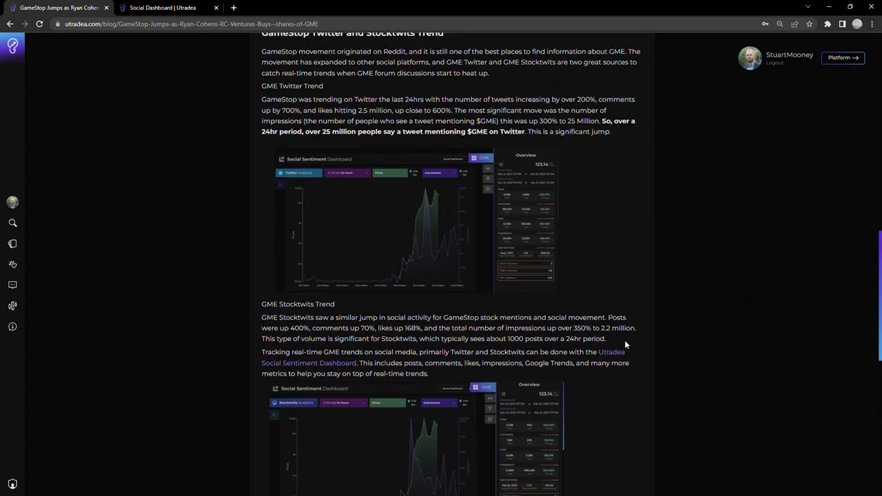
pyautogui.scroll(1, 624, 340)
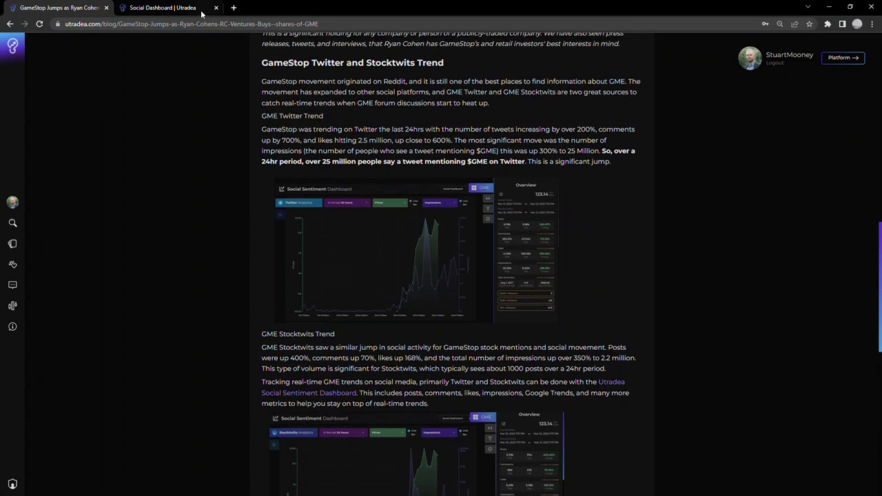
# Switch to the Social Sentiment Dashboard and examine the GME price and Google Searches chart and GME's row in the Advanced Sentiment Screener
pyautogui.click(163, 8)
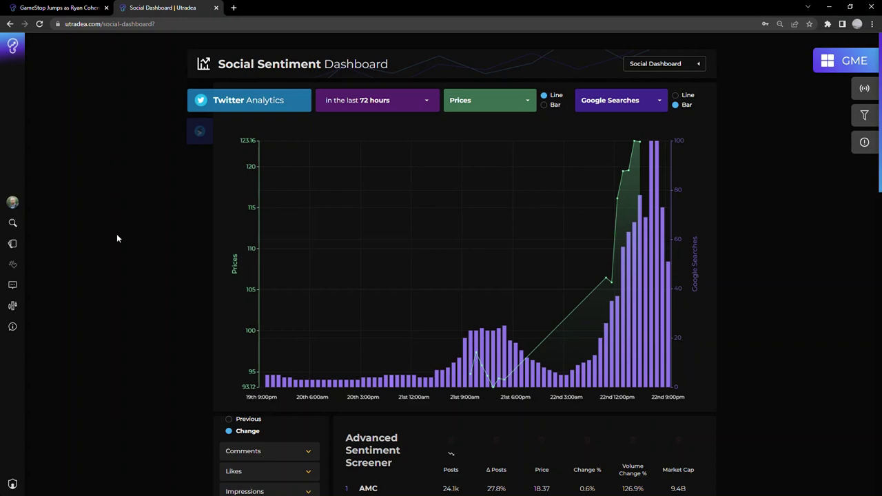
pyautogui.scroll(-1, 132, 263)
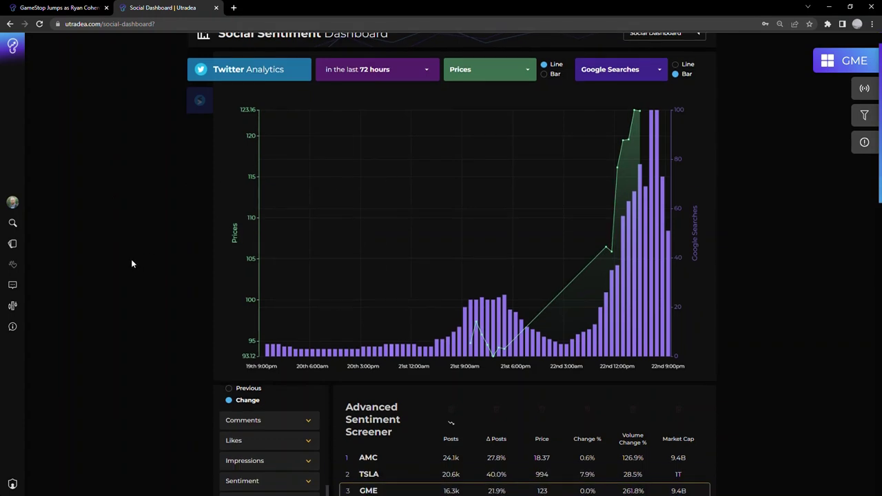
pyautogui.scroll(1, 132, 264)
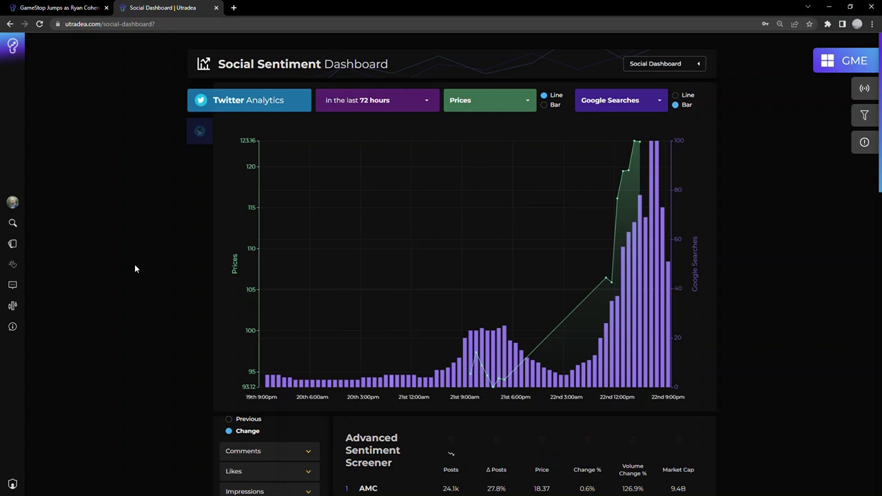
pyautogui.scroll(-1, 135, 269)
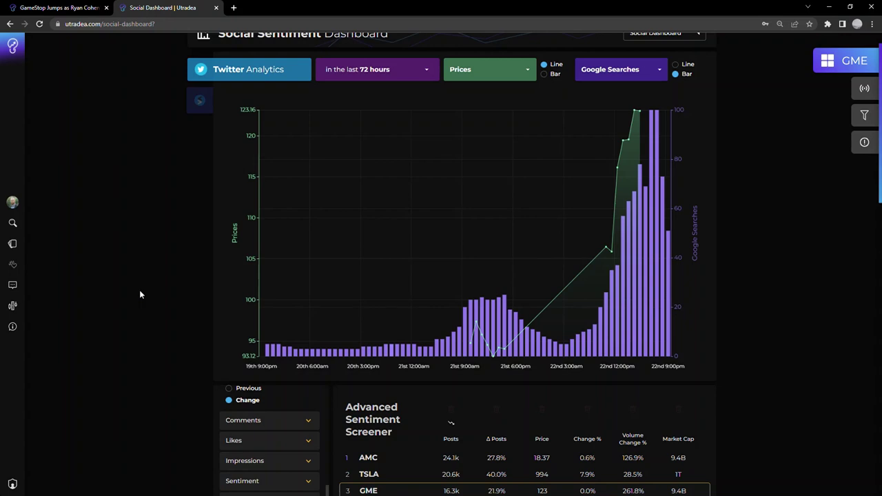
pyautogui.scroll(-2, 703, 164)
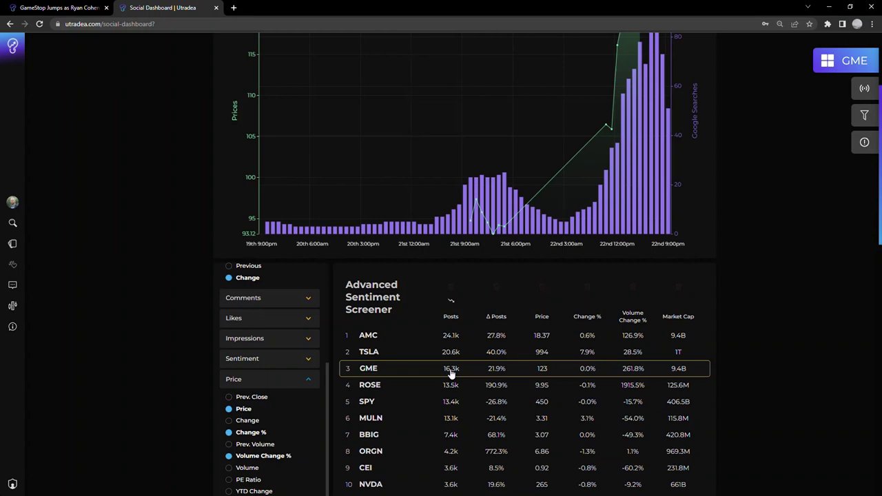
pyautogui.scroll(3, 448, 368)
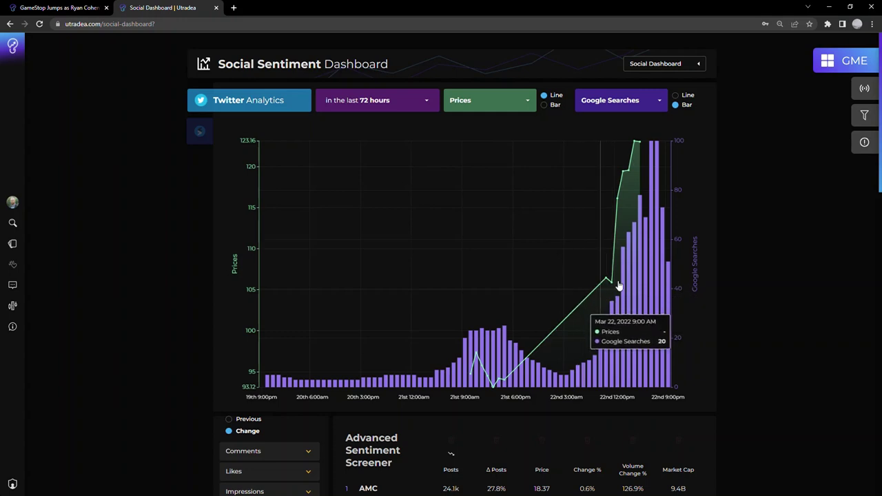
# Display Google Searches as a line against the GME price, and replace that series with Impressions displayed as bars
pyautogui.click(675, 95)
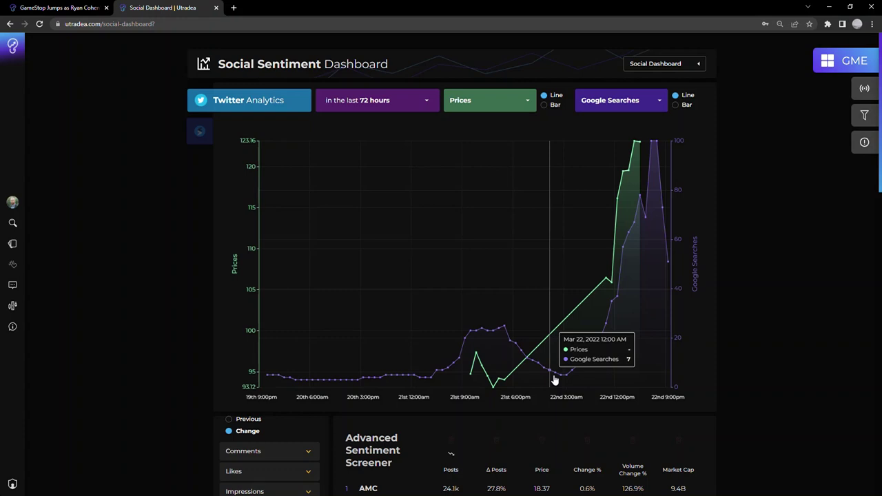
pyautogui.click(643, 110)
pyautogui.click(630, 191)
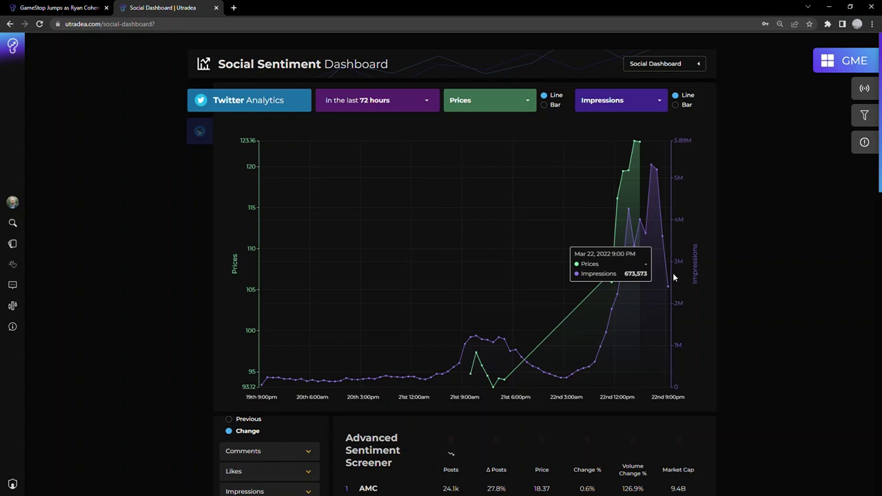
pyautogui.click(677, 105)
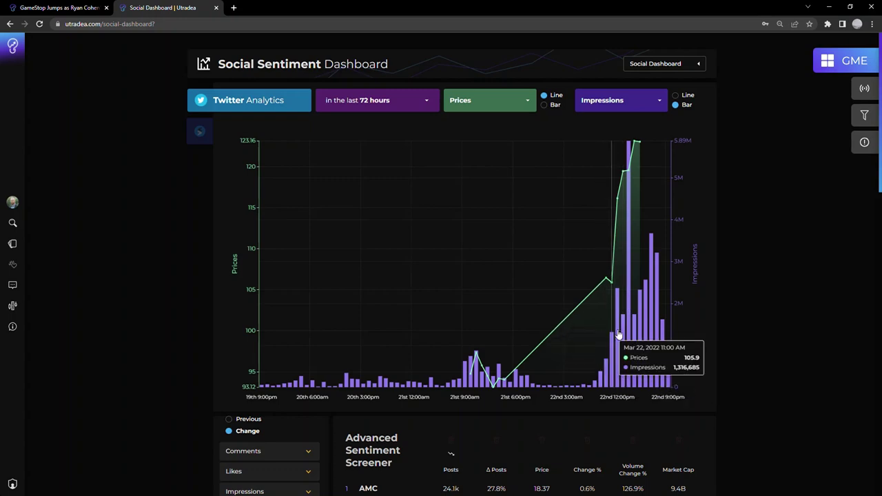
# Open the GME overview and look through the Direct Feed, Filtered Feed and Influencer Feed posts
pyautogui.click(877, 62)
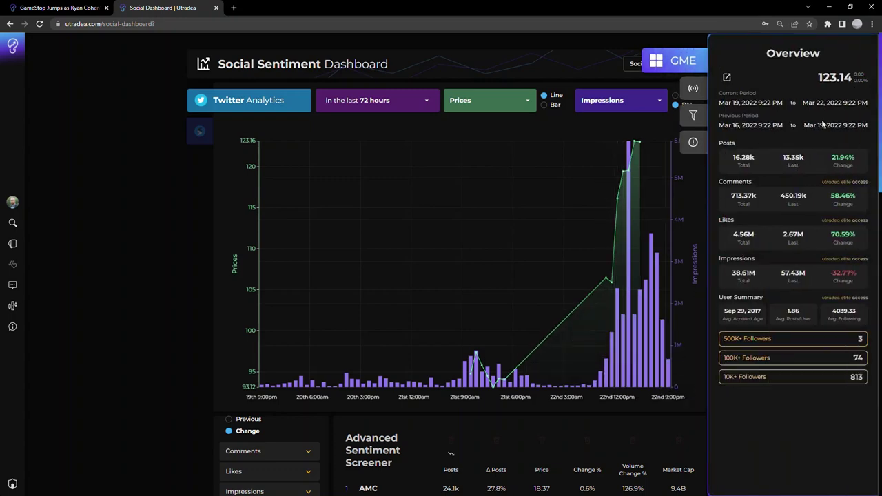
pyautogui.click(697, 90)
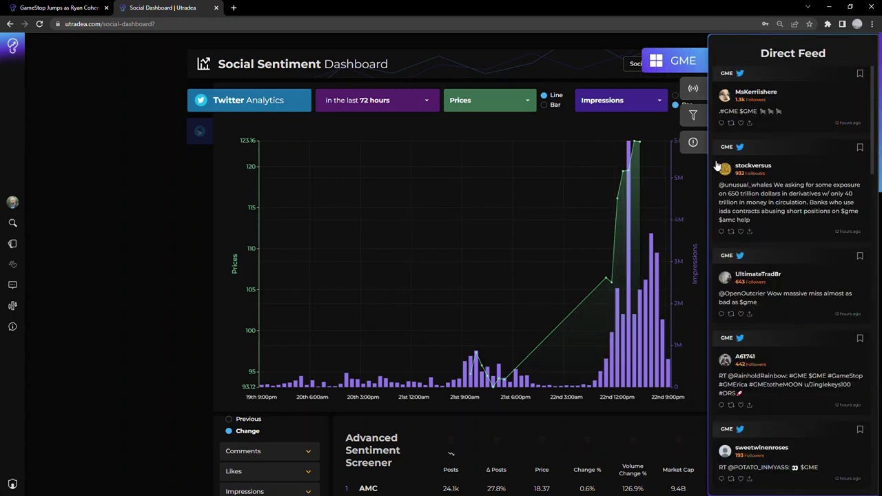
pyautogui.click(697, 119)
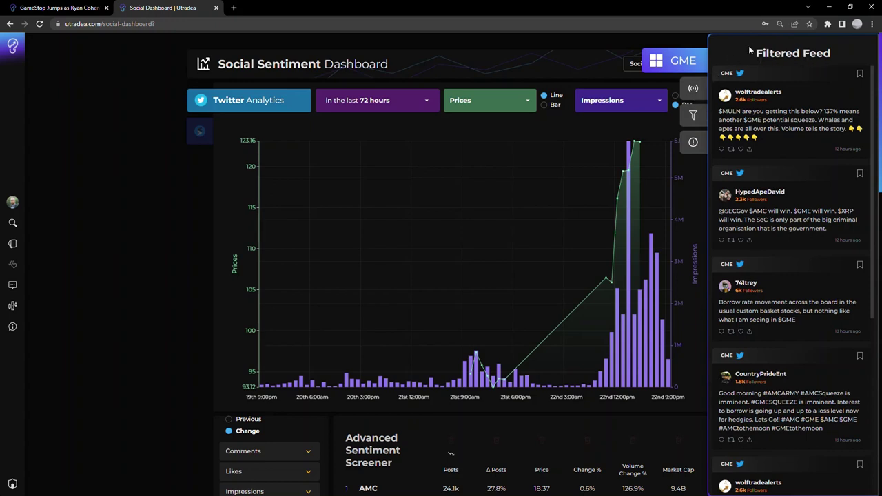
pyautogui.click(693, 144)
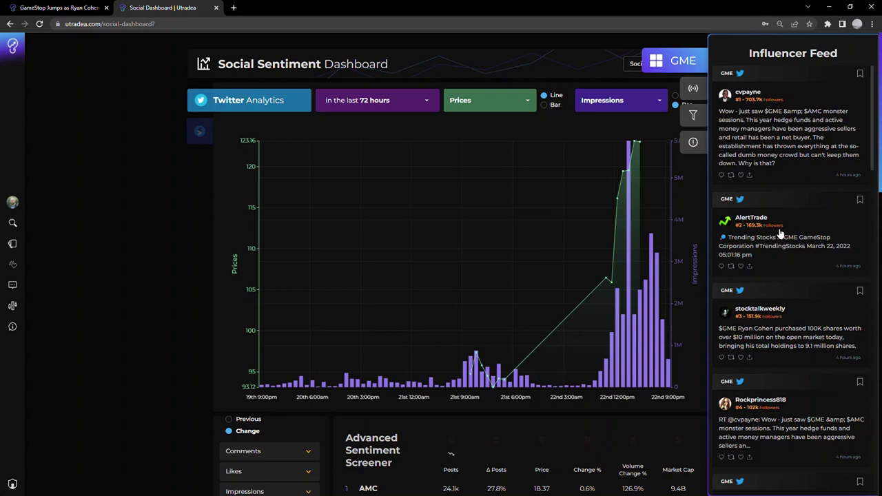
pyautogui.scroll(-1, 788, 231)
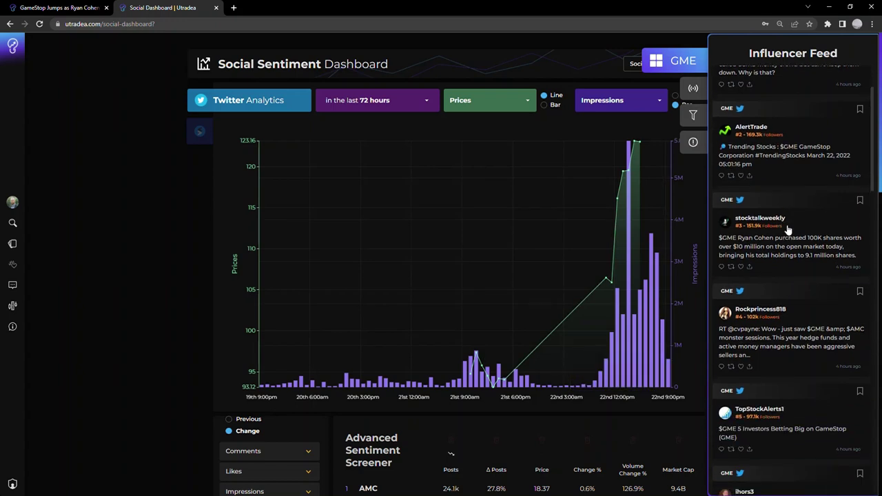
pyautogui.scroll(1, 788, 230)
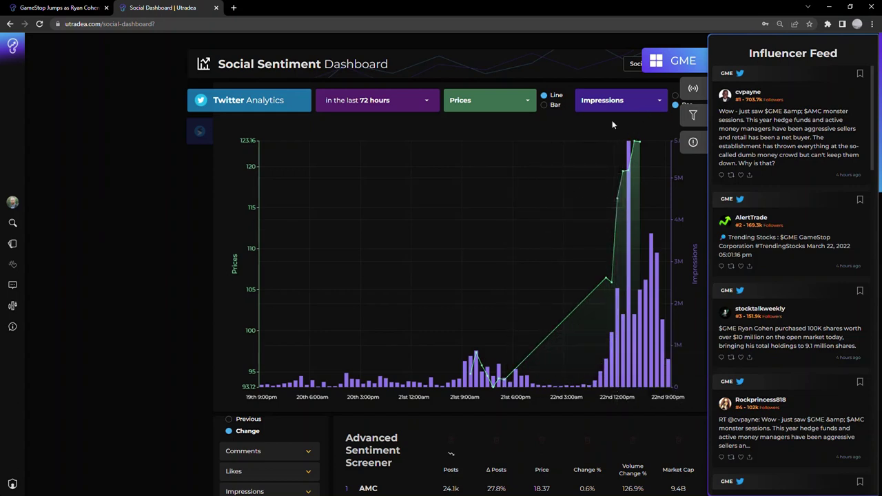
# Replace Impressions with Google Searches displayed as a line against prices, and close the GME overview
pyautogui.click(620, 103)
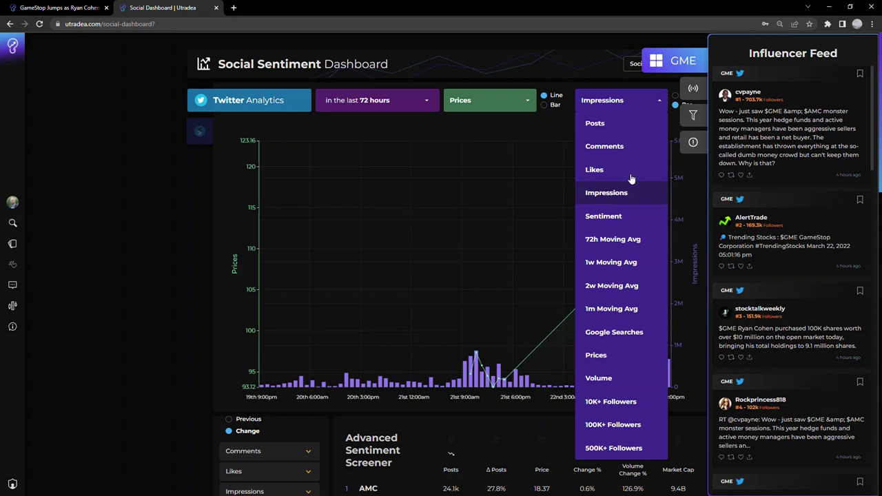
pyautogui.click(623, 332)
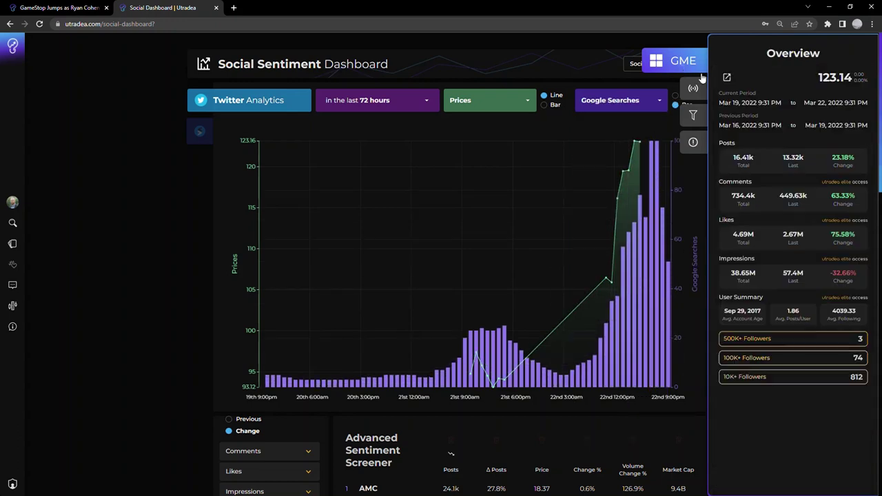
pyautogui.click(677, 95)
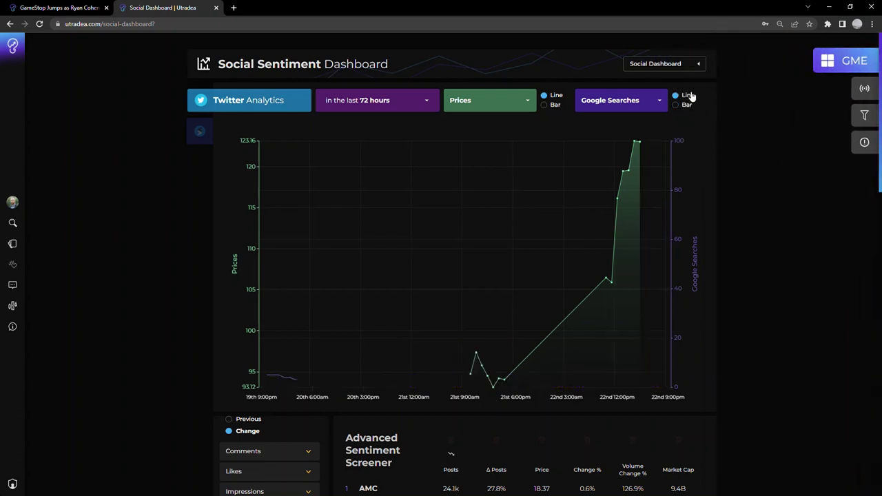